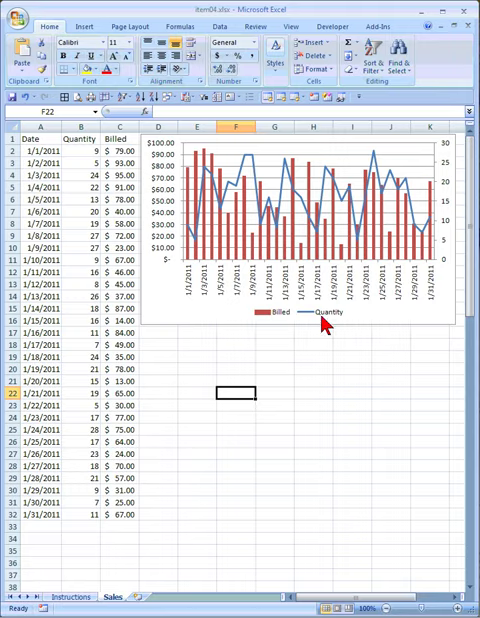
- Select the Date, Quantity and Billed data in A1:C32 and open the Column chart types
click(38, 139)
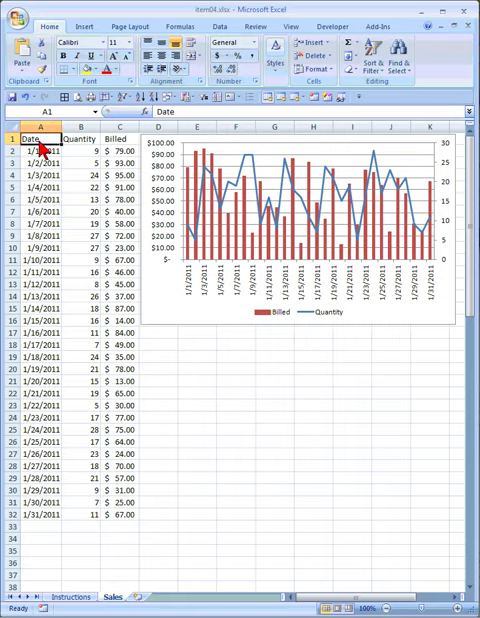
mouse_move(38, 139)
mouse_down()
mouse_move(118, 420)
mouse_move(118, 514)
mouse_up()
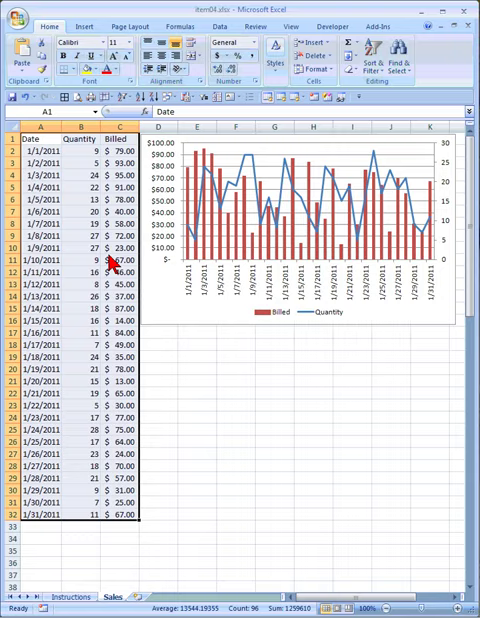
click(84, 26)
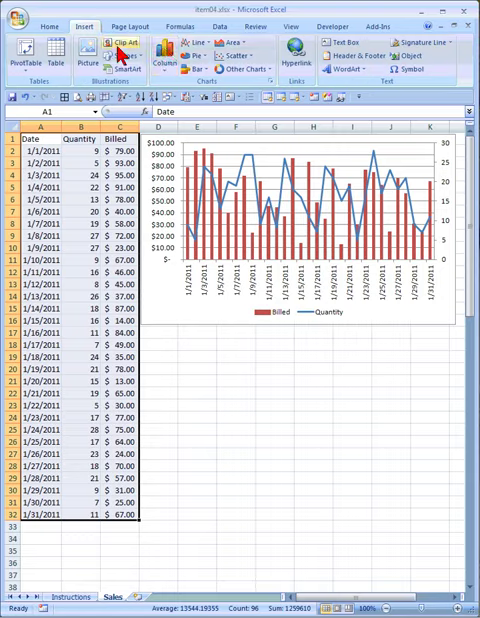
click(164, 54)
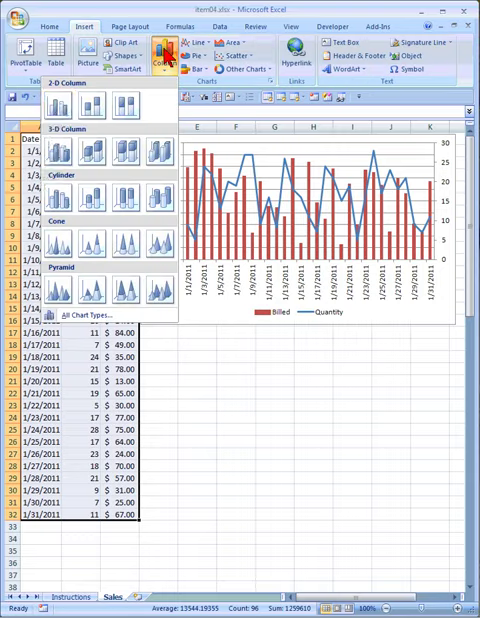
- Insert a 2-D clustered column chart, move it below the first chart, enlarge it, and select Quantity
click(62, 110)
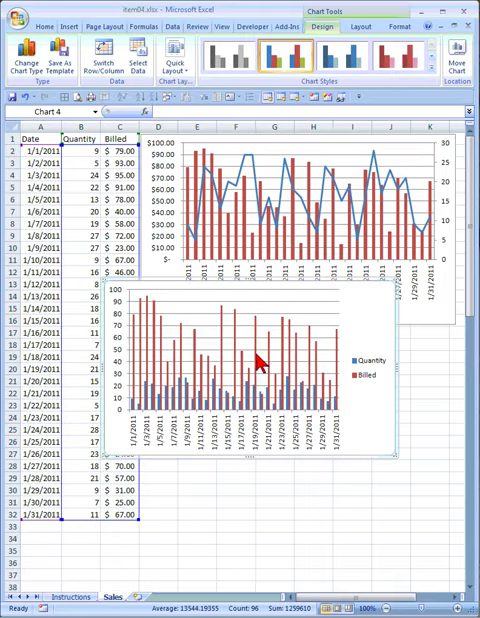
drag(258, 362, 300, 430)
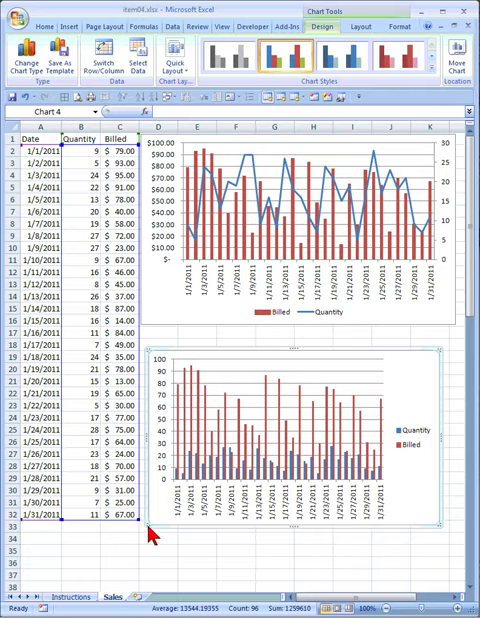
drag(148, 528, 85, 575)
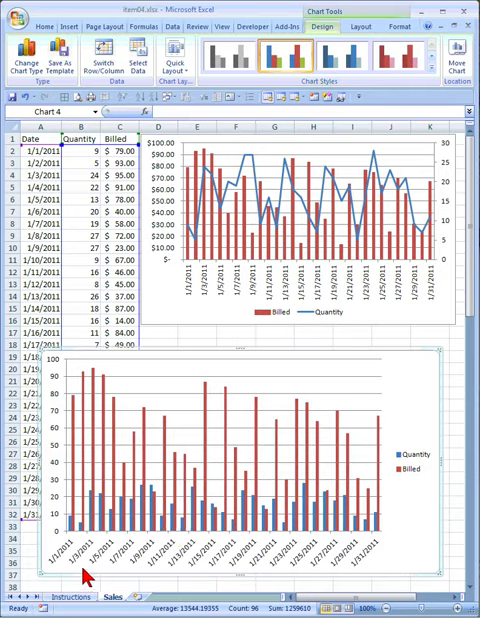
click(175, 530)
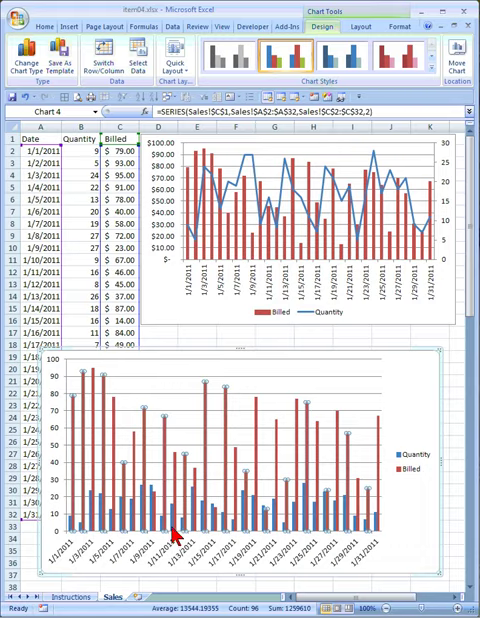
click(175, 530)
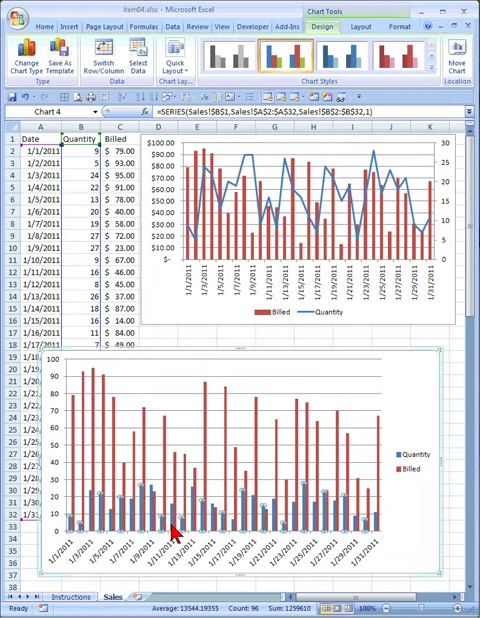
- Change the Quantity series chart type to Line, leaving Billed as columns
right_click(175, 532)
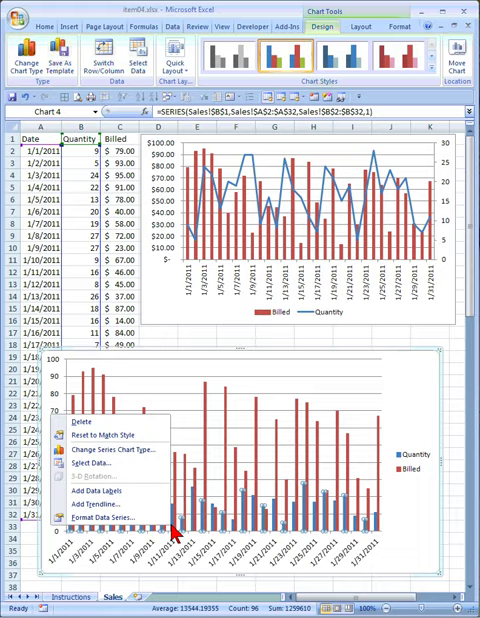
click(141, 451)
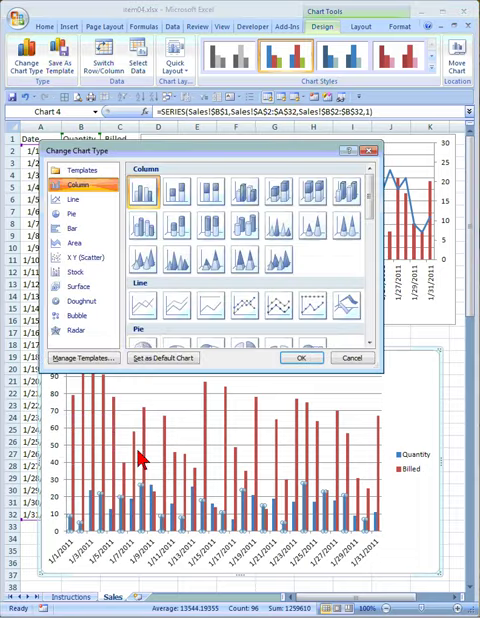
click(143, 305)
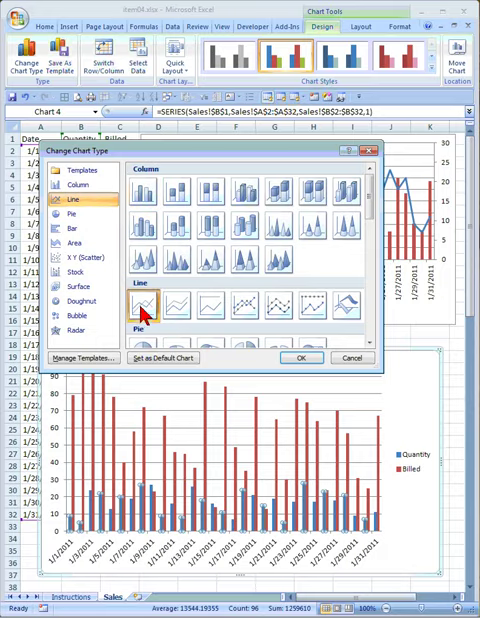
click(297, 358)
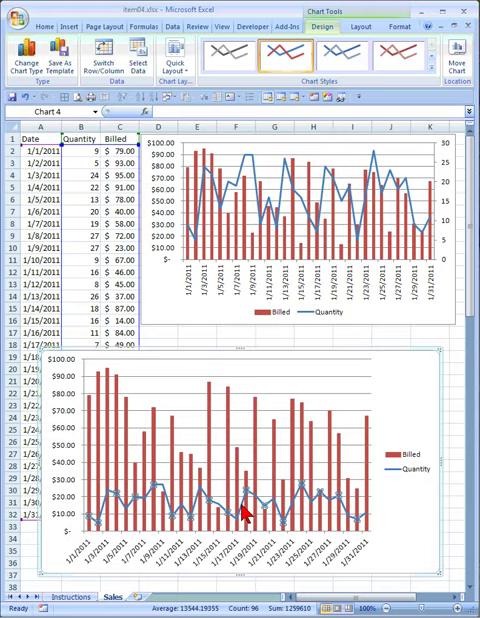
- Set the Quantity line's Series Options to Secondary Axis in Format Data Series
click(246, 512)
right_click(246, 512)
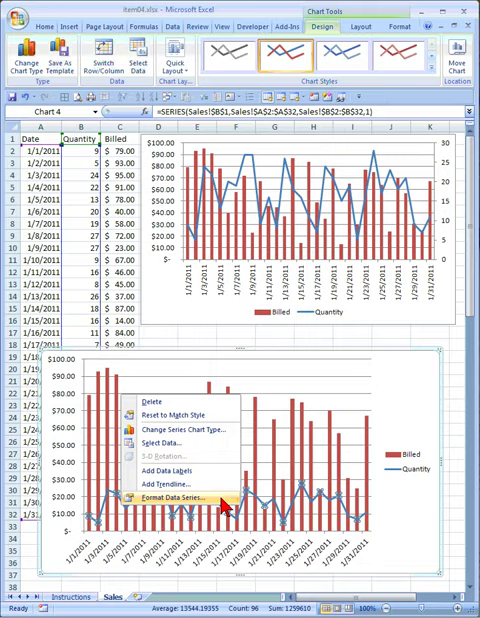
click(224, 504)
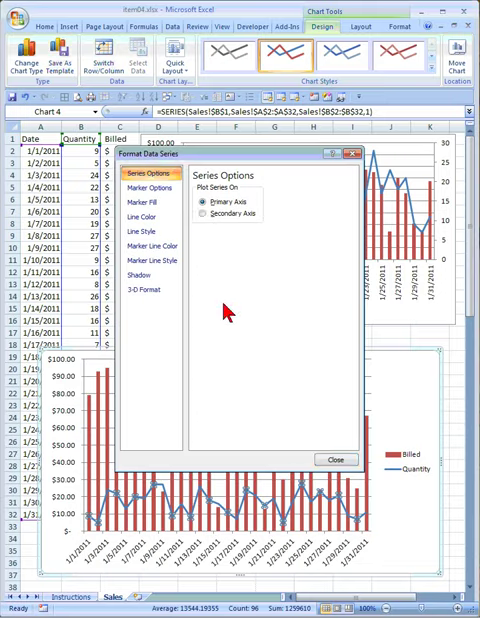
click(203, 214)
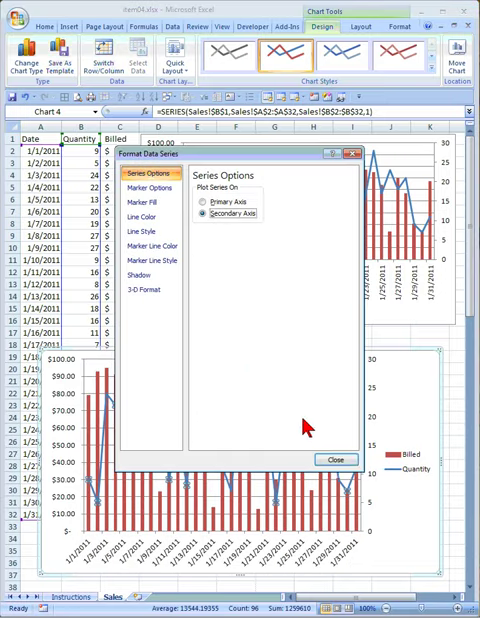
click(336, 462)
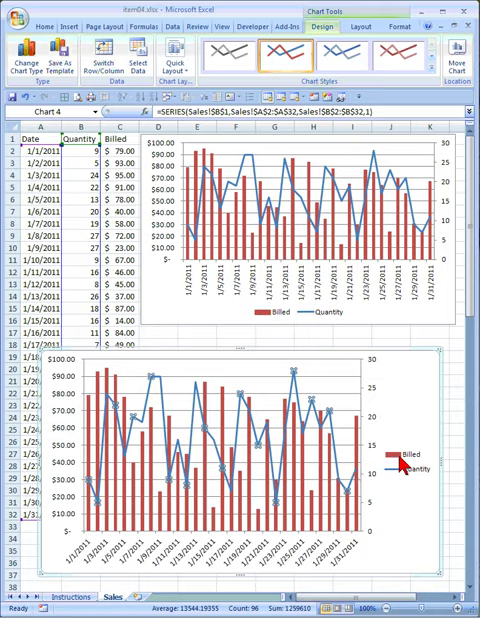
- Set the Legend Position to Bottom in the Format Legend settings
click(404, 468)
right_click(404, 468)
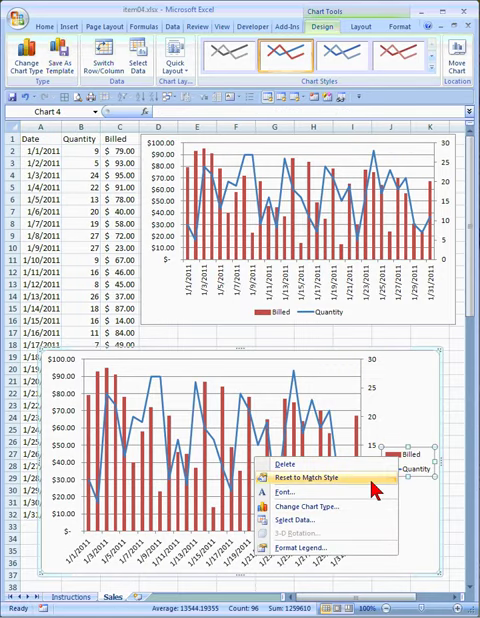
click(313, 551)
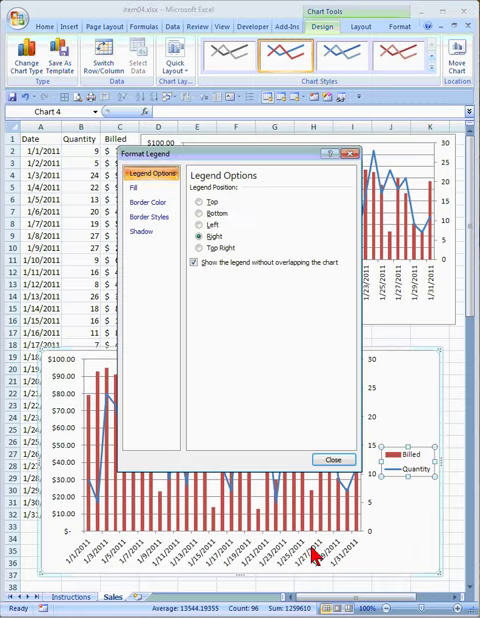
click(199, 213)
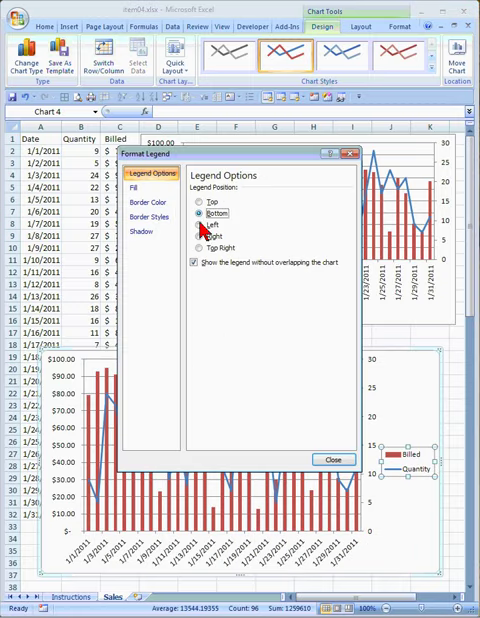
click(333, 460)
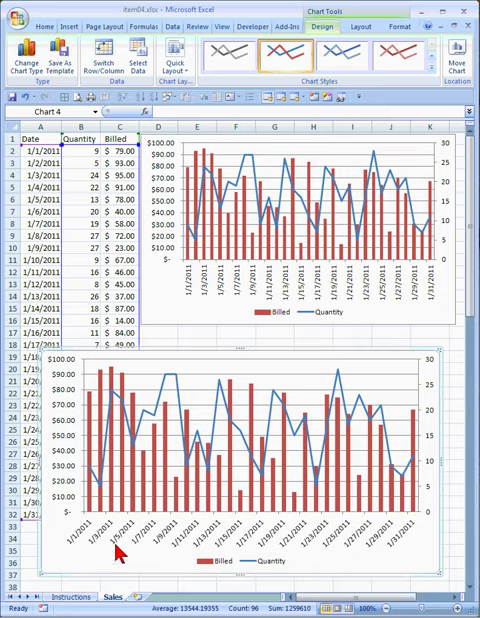
- Shrink the combo chart to the first chart's size, directly beneath it
drag(42, 575, 143, 543)
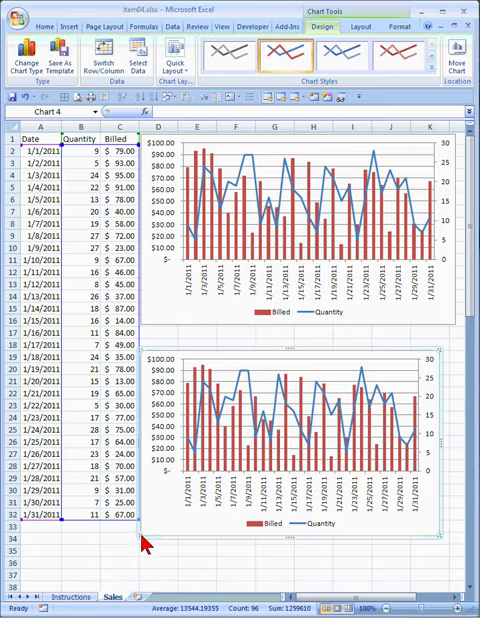